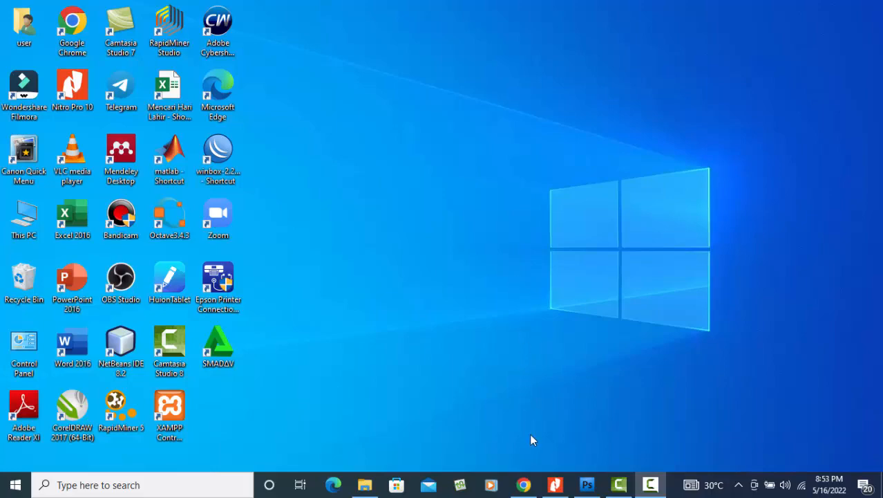
Switch to Chrome and open wordpress.com in a new tab
left_click(523, 485)
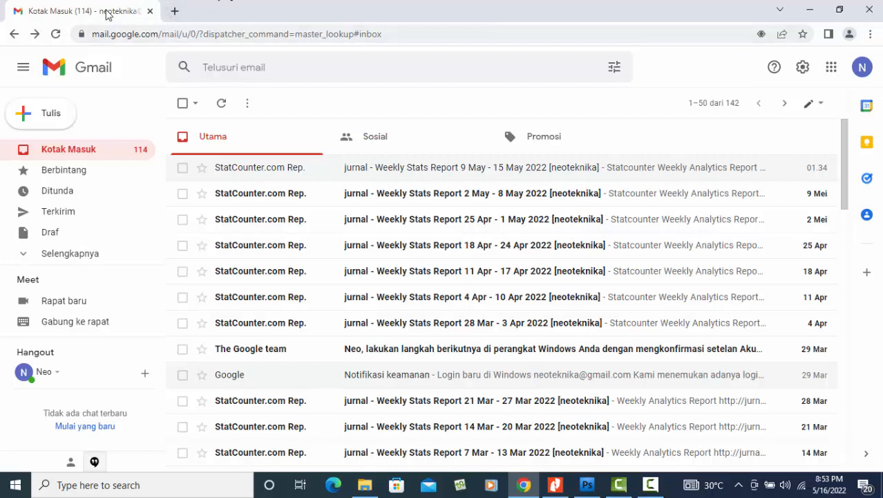
left_click(174, 11)
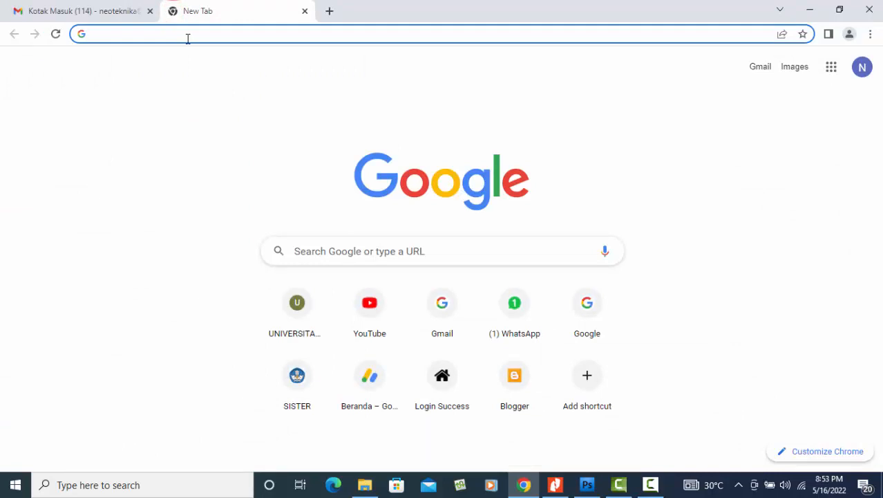
type("wor")
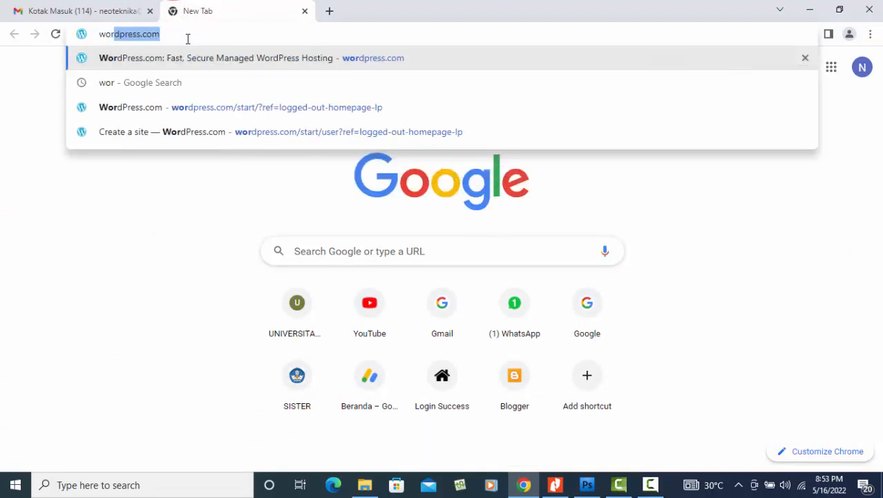
key("Right")
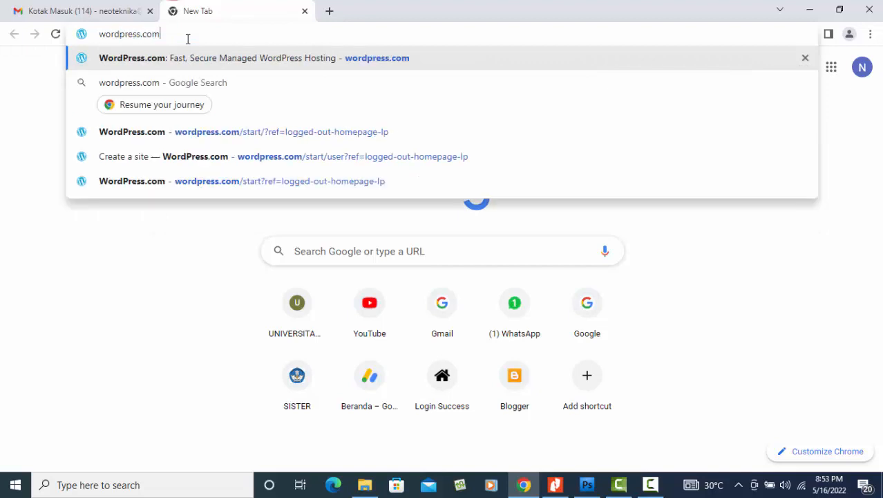
key("Return")
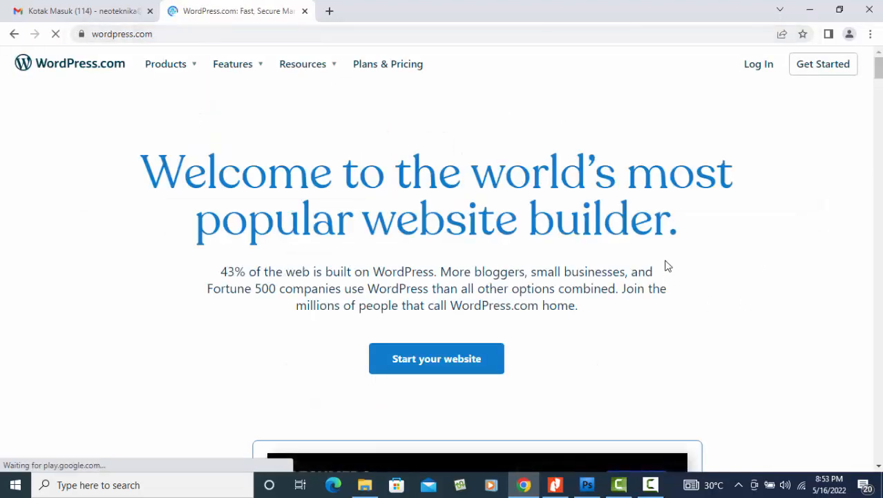
Look over the WordPress.com homepage and start creating a website from it
scroll(668, 266, "down", 8)
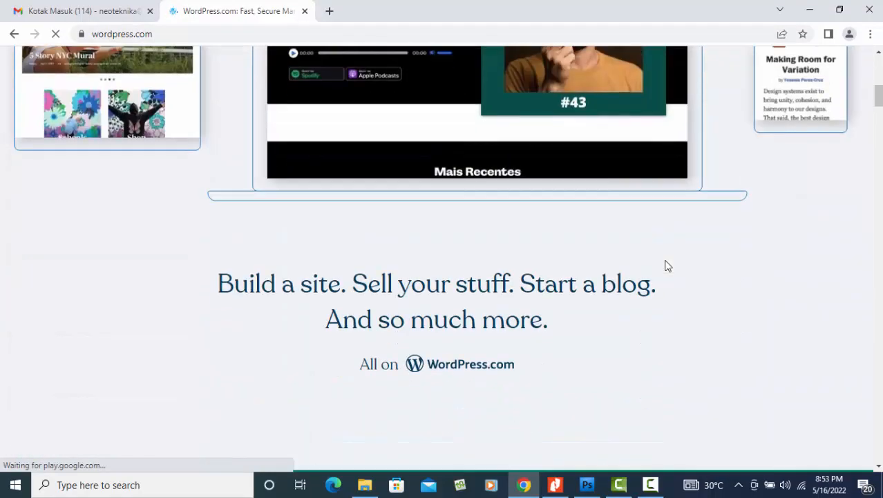
scroll(668, 266, "down", 2)
scroll(666, 259, "up", 10)
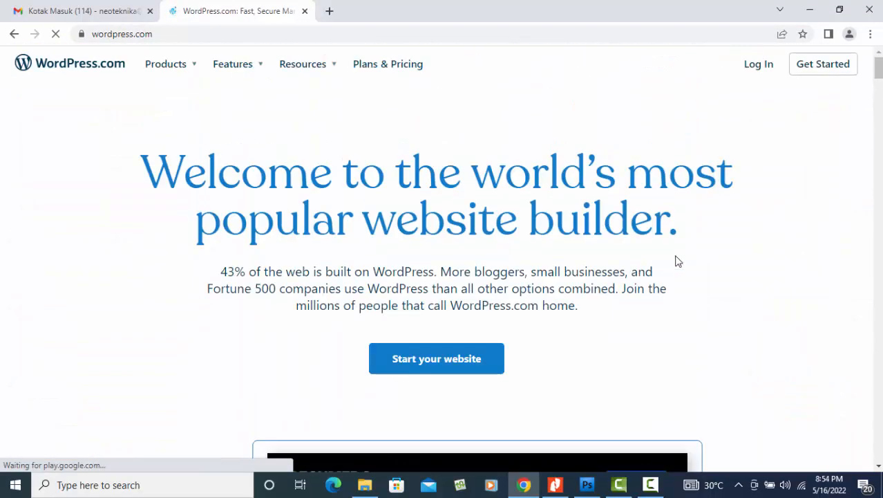
left_click(414, 362)
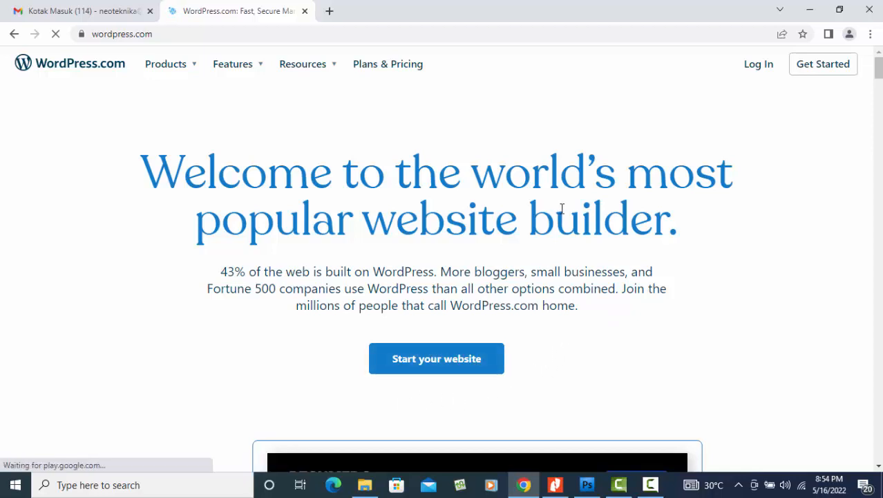
left_click(454, 357)
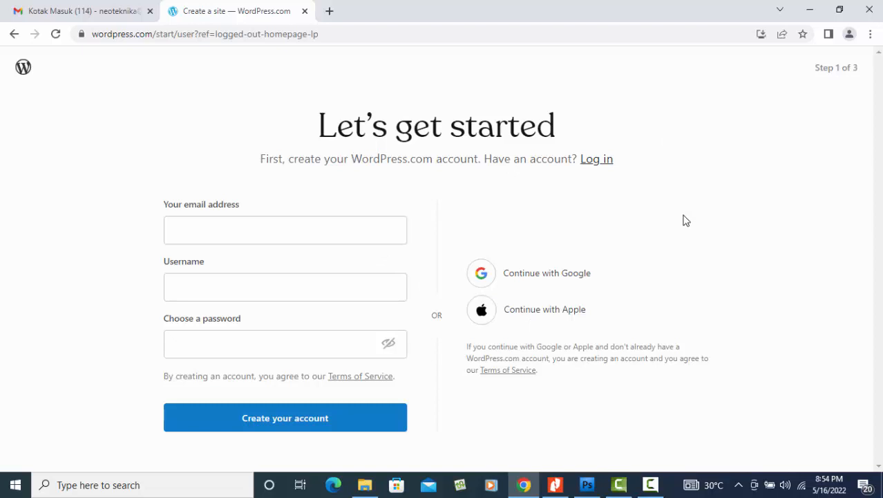
Sign up by continuing with Google, using the account that matches the open Gmail inbox
left_click(557, 277)
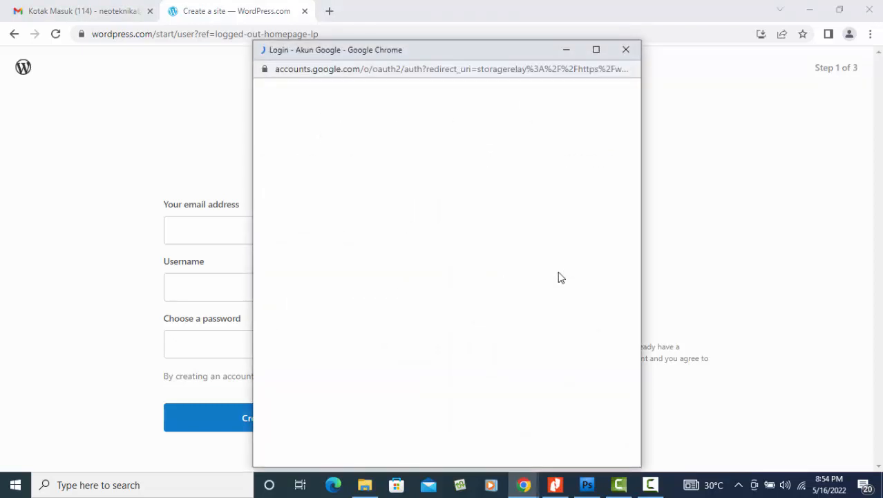
scroll(543, 276, "down", 3)
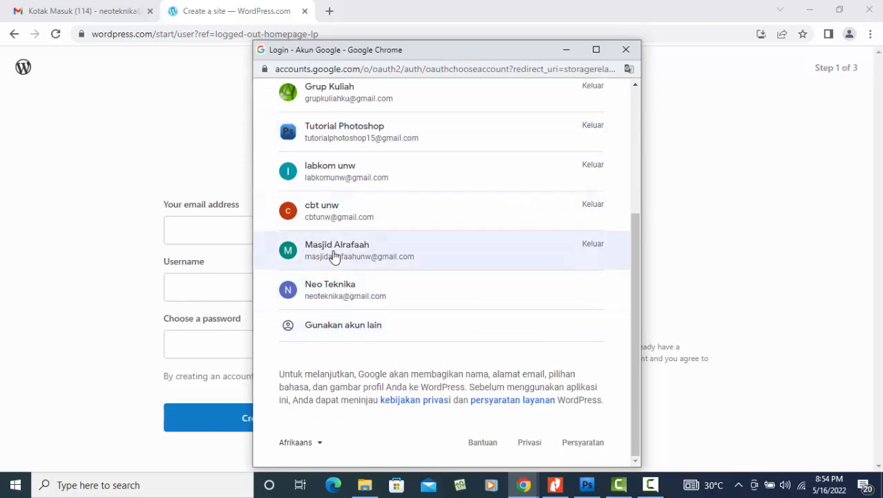
left_click(352, 291)
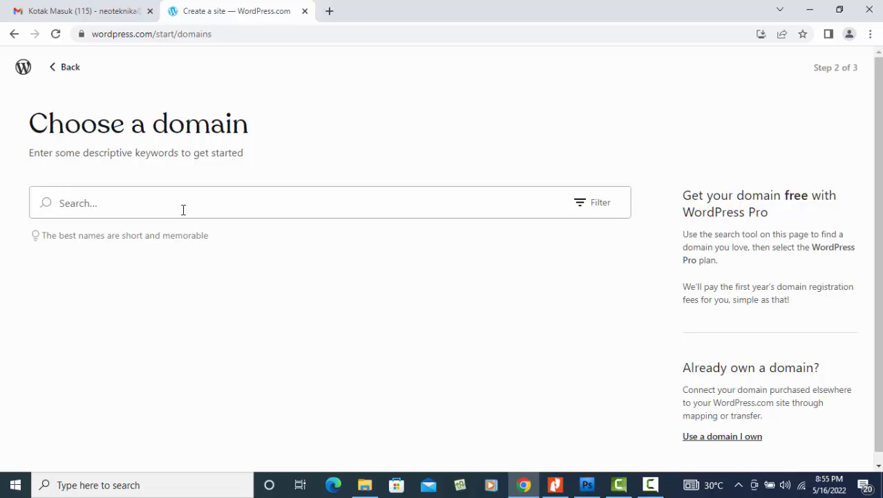
Search for domains matching the keyword neoteknika
type("neotelnika")
key("BackSpace")
key("BackSpace")
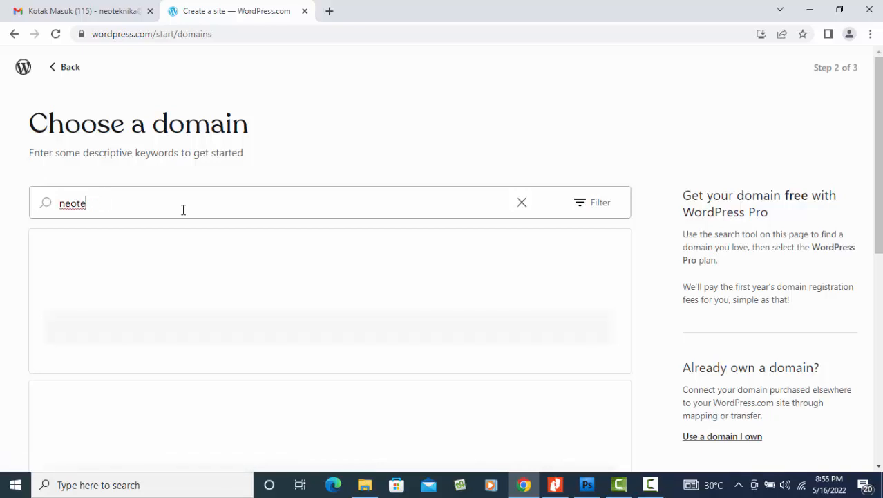
type("knika")
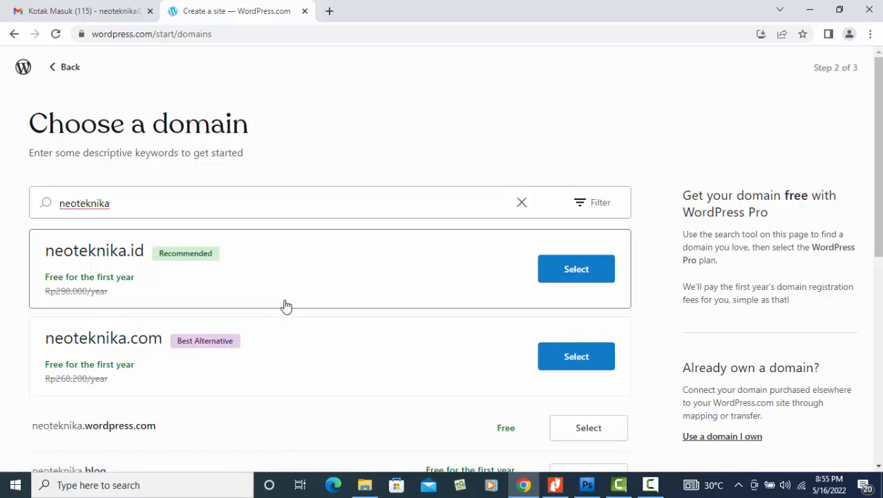
Compare the suggested domains and select the free neoteknika.wordpress.com address
scroll(286, 306, "down", 2)
scroll(287, 305, "up", 1)
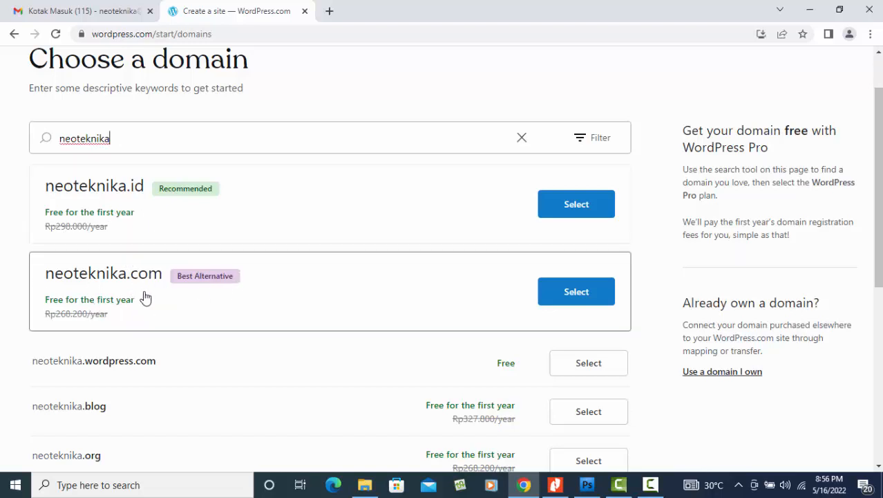
scroll(200, 314, "down", 2)
scroll(194, 321, "down", 1)
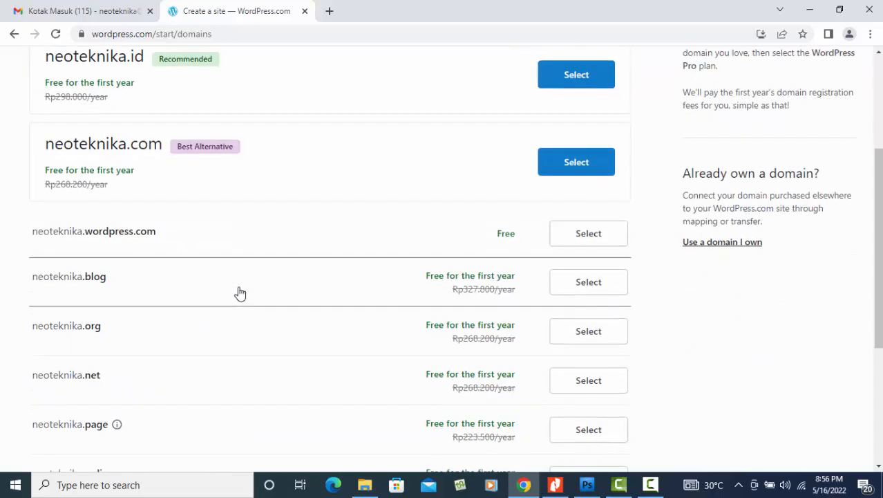
scroll(237, 292, "up", 1)
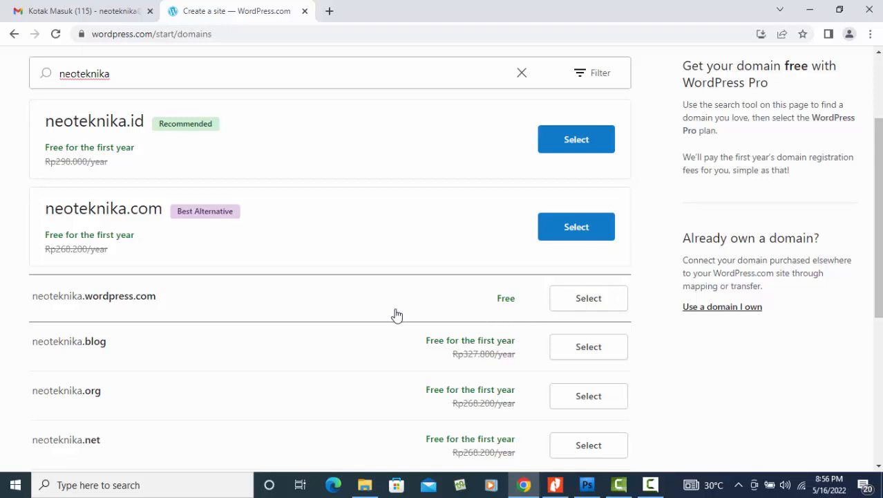
left_click(598, 297)
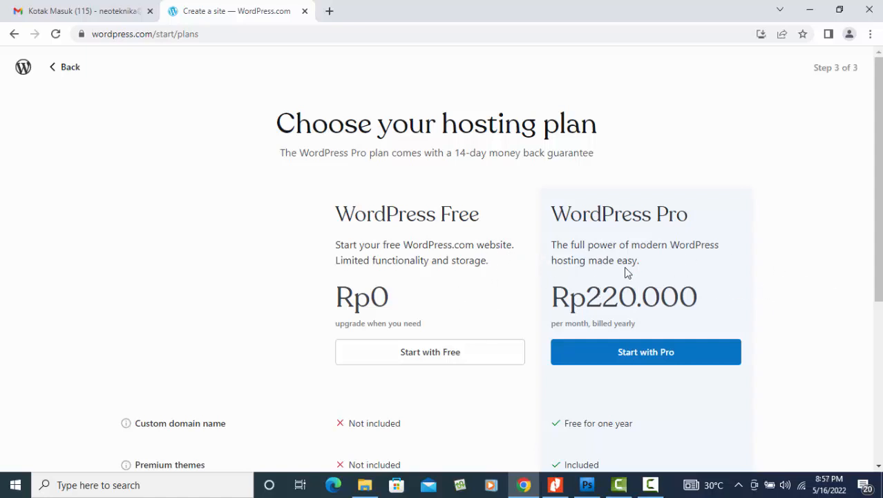
Compare the features, storage and prices of the WordPress Free and WordPress Pro hosting plans
scroll(504, 268, "down", 5)
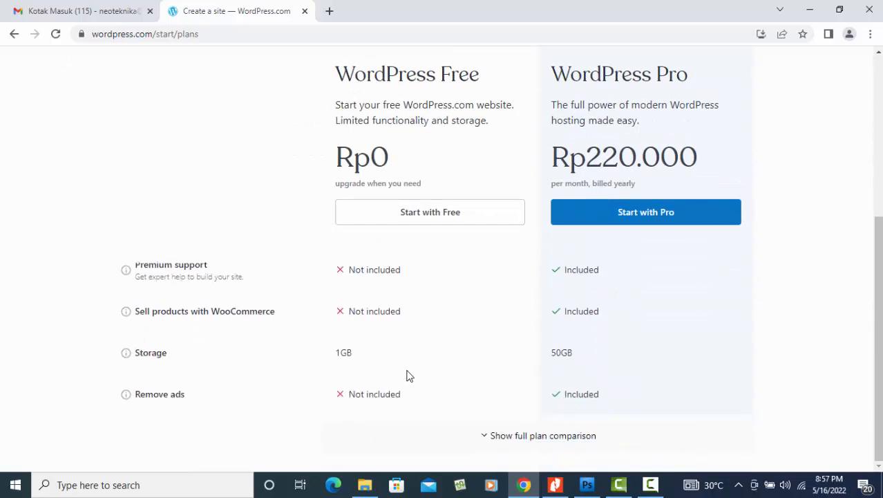
scroll(447, 347, "up", 3)
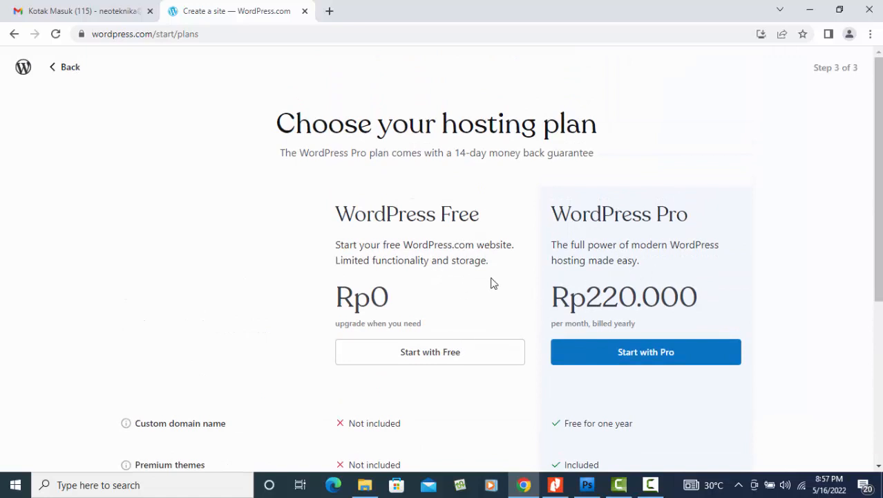
scroll(474, 305, "down", 1)
scroll(474, 305, "down", 1)
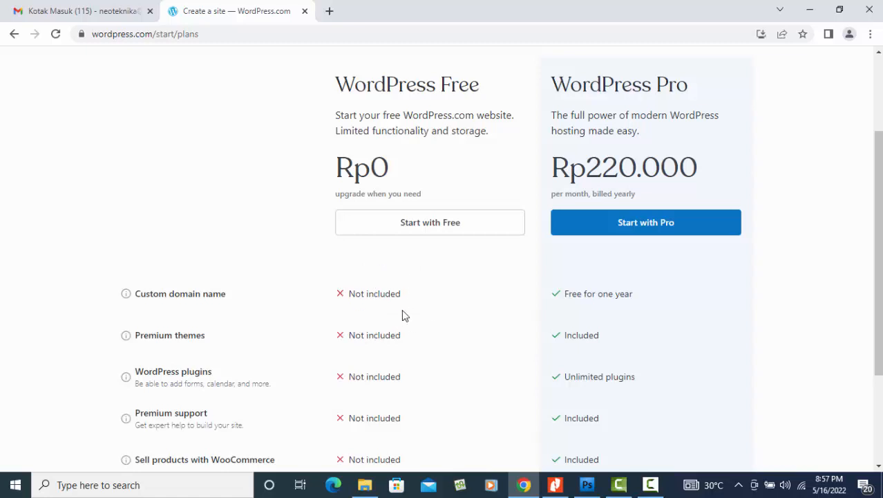
scroll(399, 307, "down", 2)
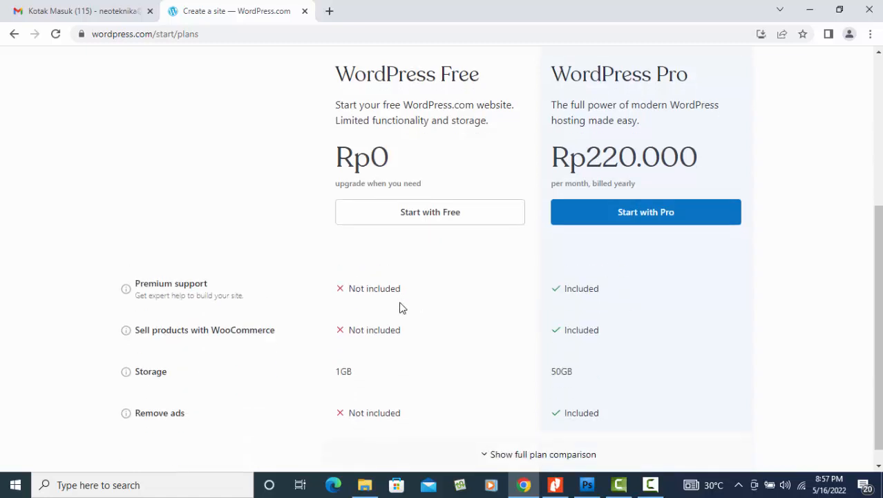
double_click(337, 373)
left_click_drag(553, 376, 581, 375)
left_click(401, 365)
scroll(418, 358, "down", 1)
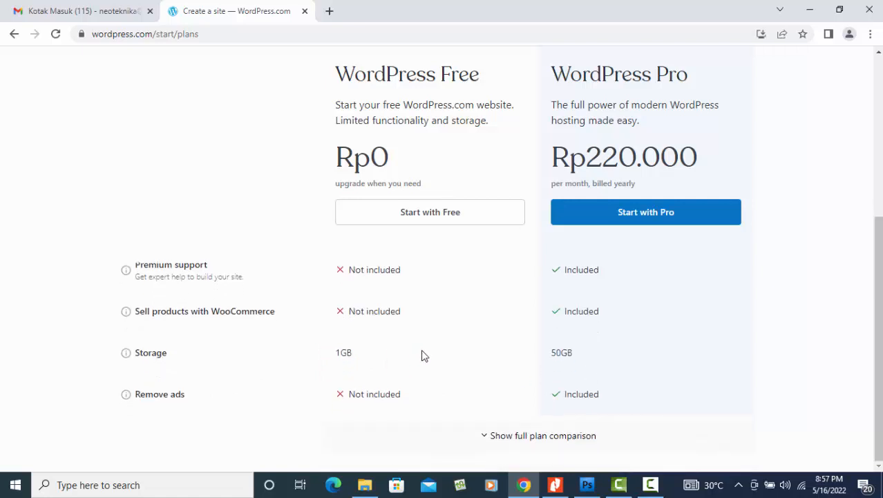
scroll(422, 356, "up", 5)
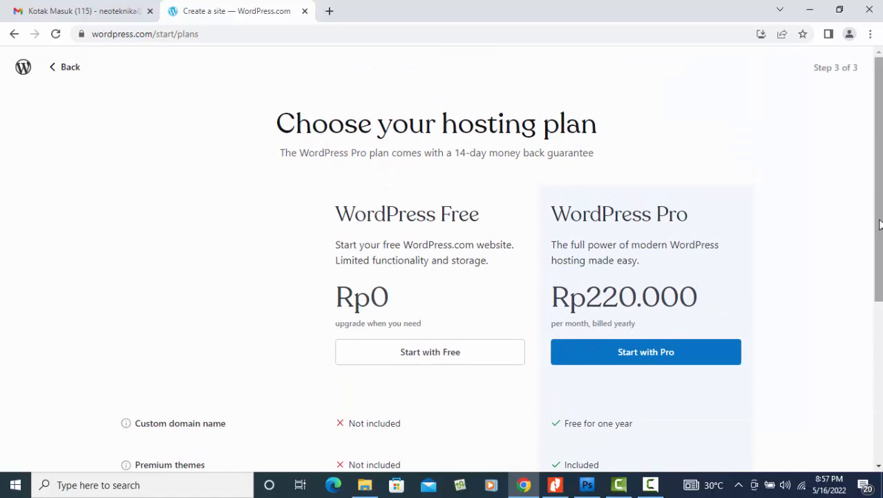
Start with the WordPress Free plan and choose Build as the starting point for the site
left_click_drag(877, 221, 877, 306)
left_click(444, 215)
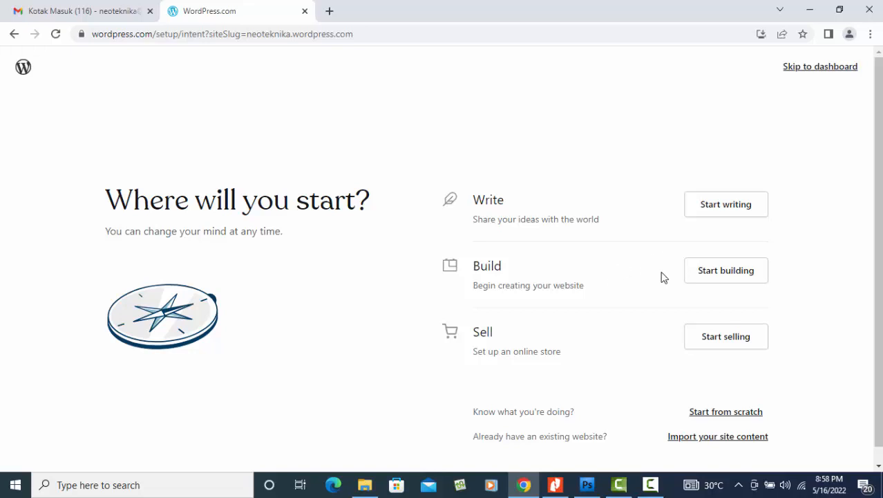
left_click(734, 275)
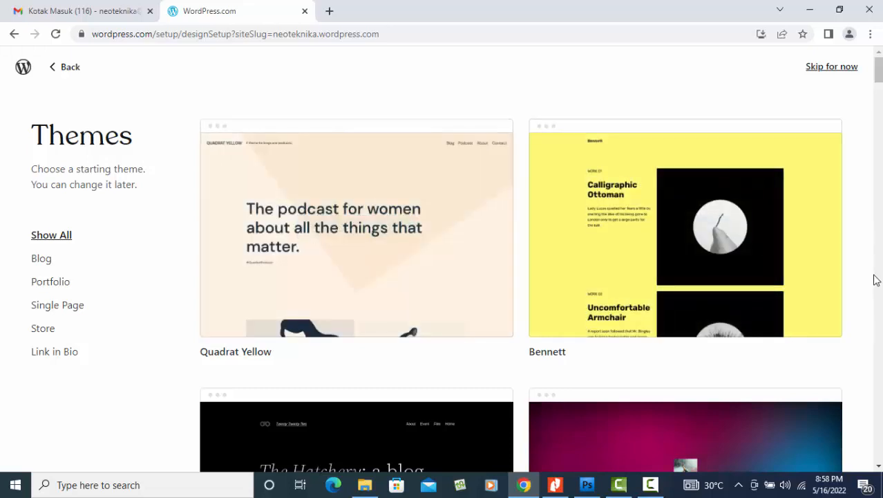
Start the site with the Twenty Twenty-Two (Mint) theme and skip the editor's welcome tour
scroll(875, 281, "down", 6)
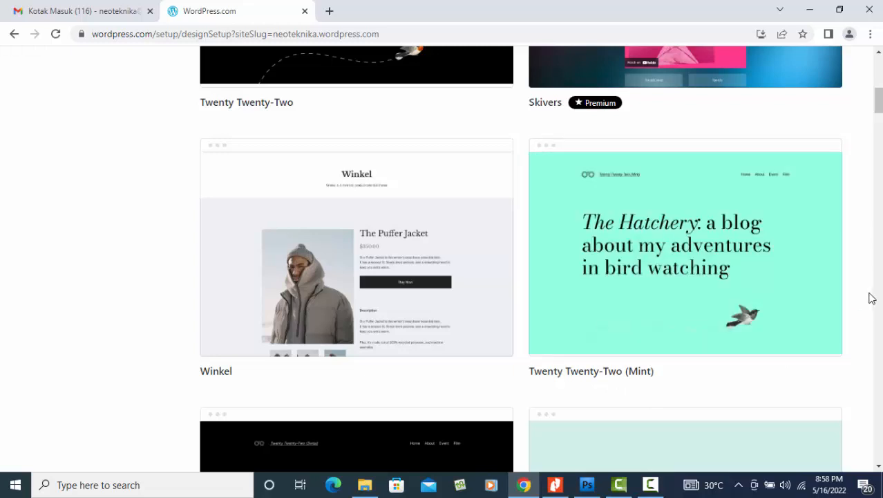
mouse_move(830, 280)
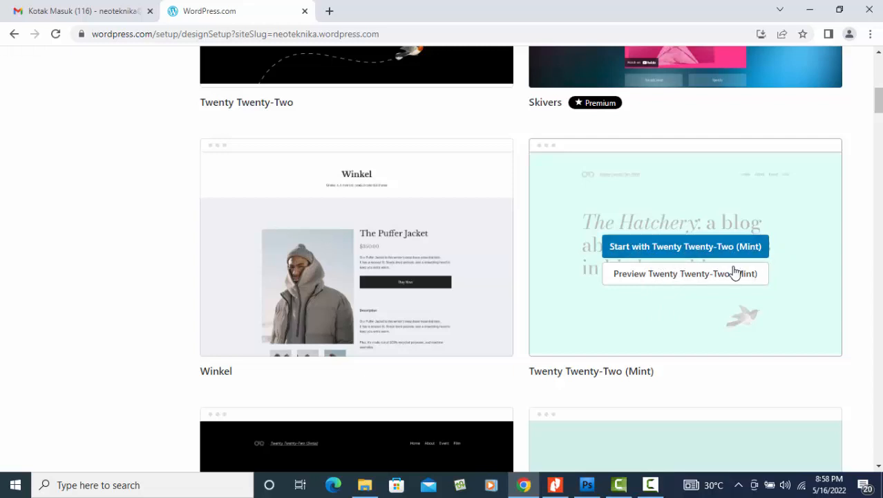
left_click(700, 249)
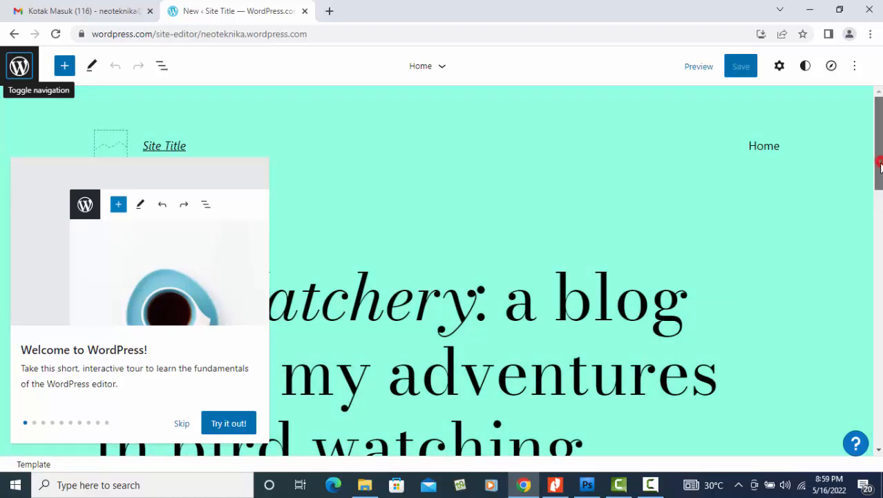
mouse_move(879, 173)
left_mouse_down()
mouse_move(870, 431)
mouse_move(877, 166)
left_mouse_up()
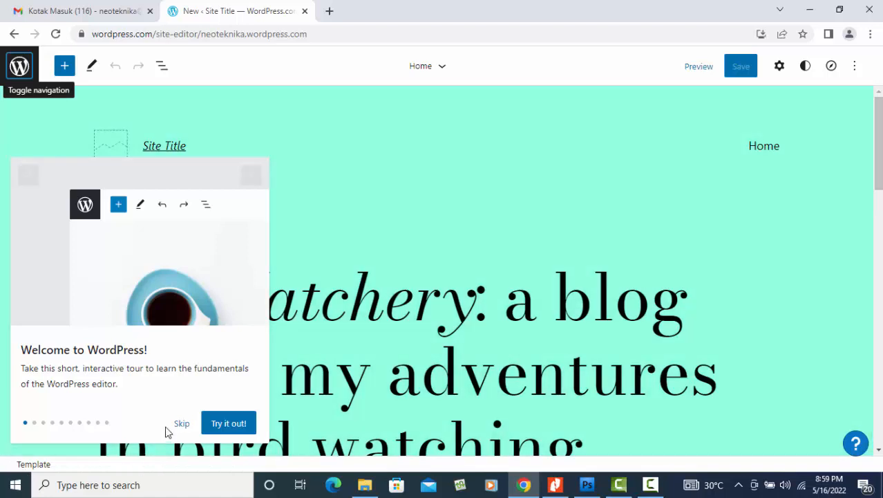
left_click(181, 422)
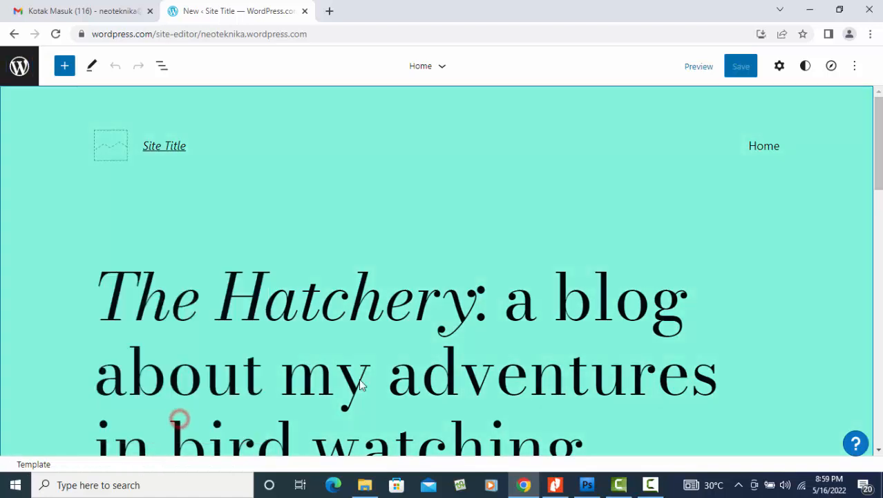
Change the site title in the home page header to "Neo Teknika"
left_click(164, 148)
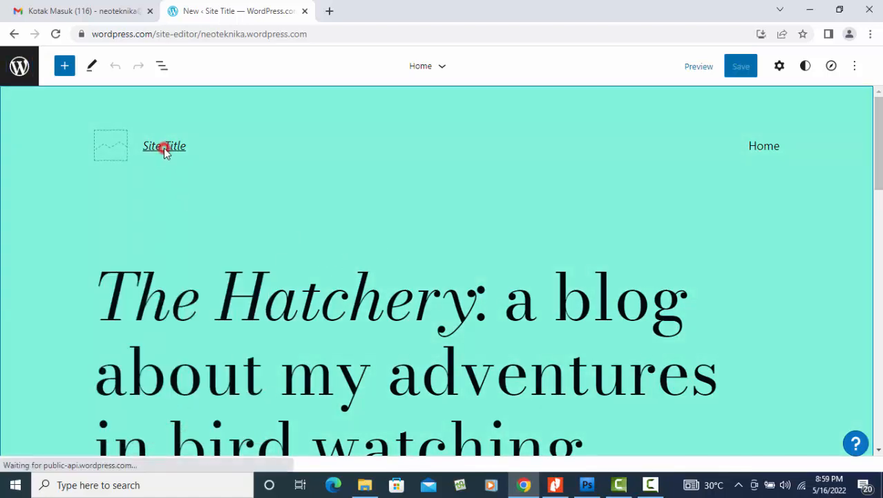
left_click_drag(187, 146, 145, 147)
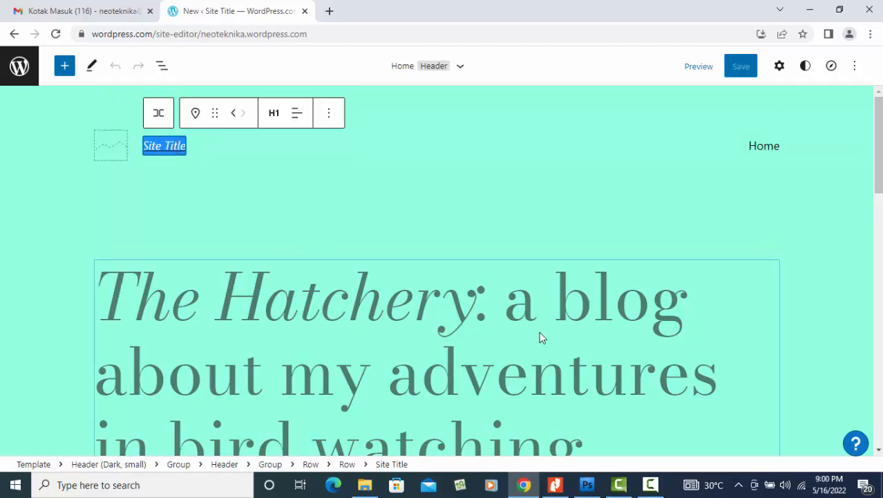
scroll(623, 329, "down", 10)
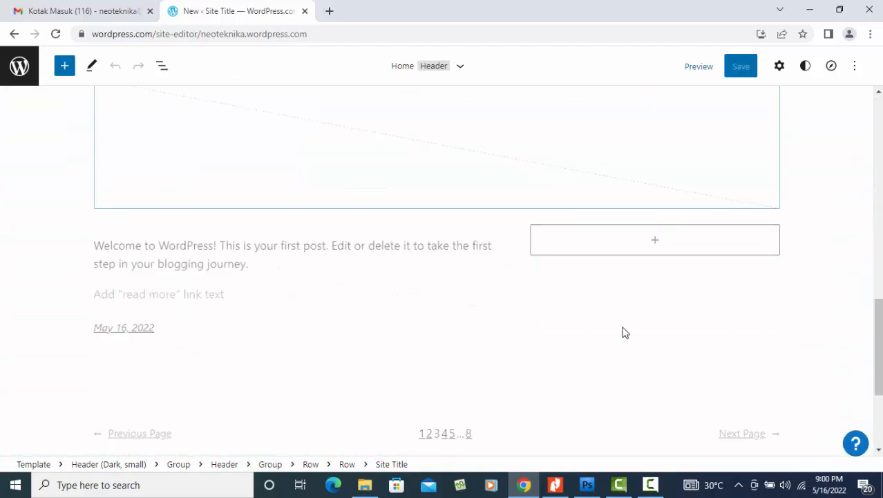
scroll(622, 333, "up", 6)
scroll(624, 333, "up", 5)
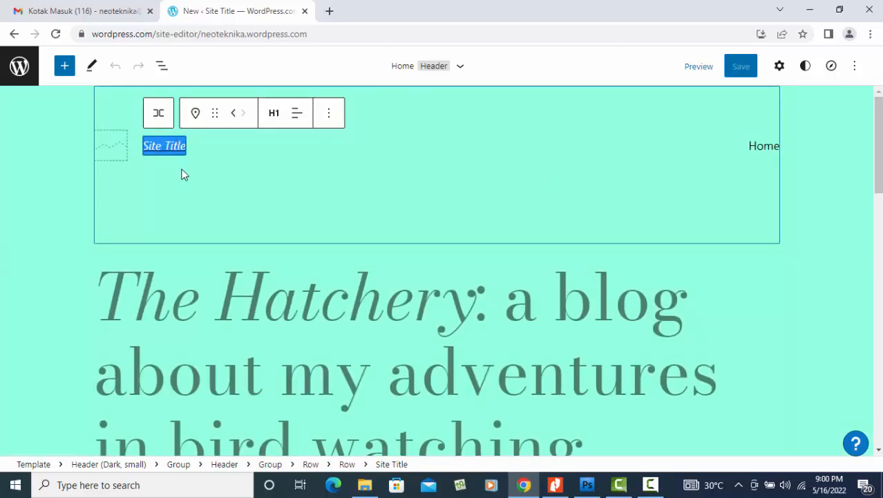
type("Neo ")
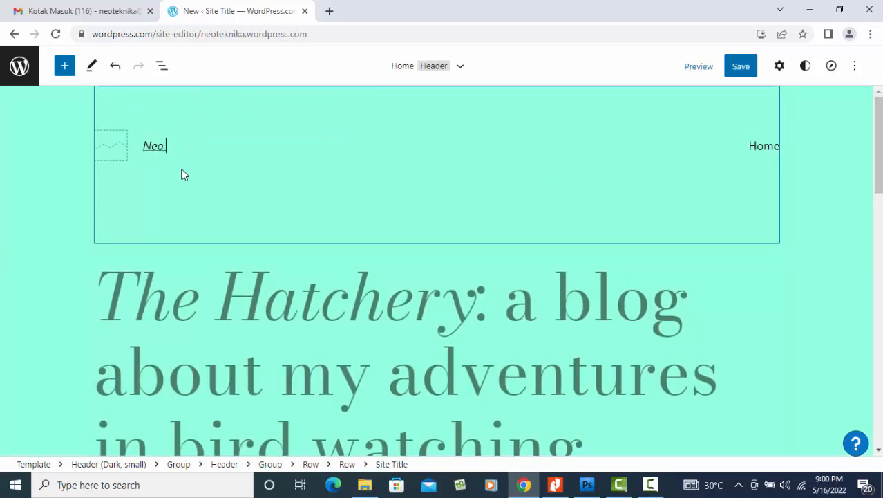
type("Teknika")
Replace the entire large heading about bird watching with the italic text "Website Pembelajaran"
left_click(304, 319)
scroll(392, 345, "down", 3)
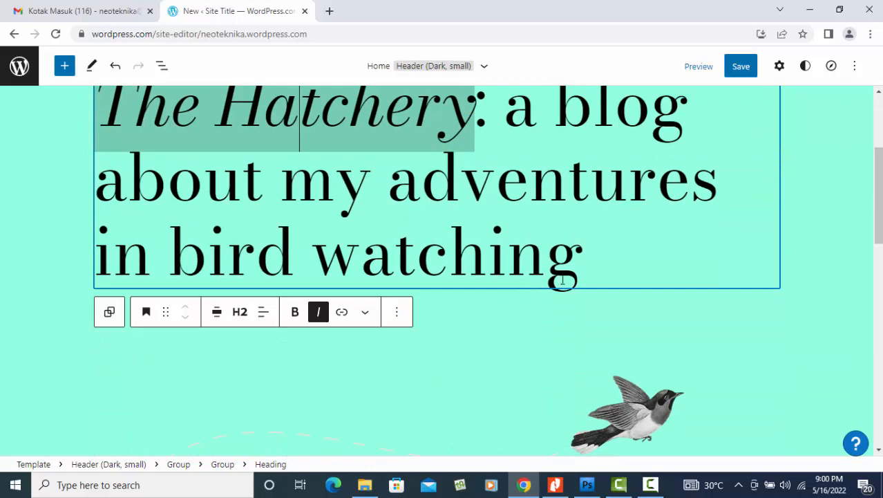
left_click(571, 276)
left_click_drag(571, 275, 111, 311)
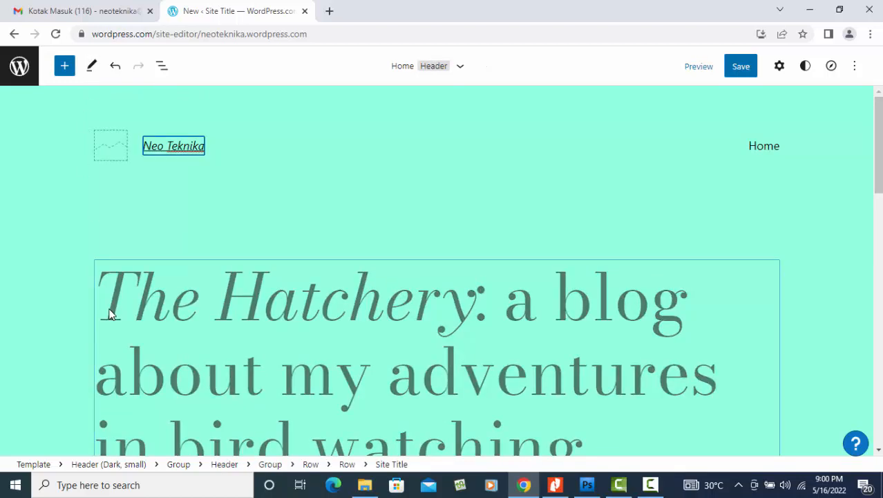
left_click(144, 306)
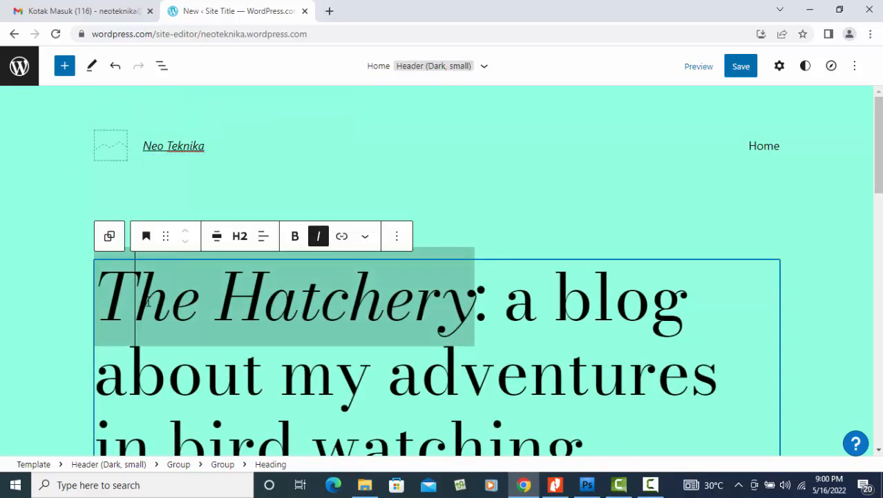
key("ctrl+a")
key("ctrl+i")
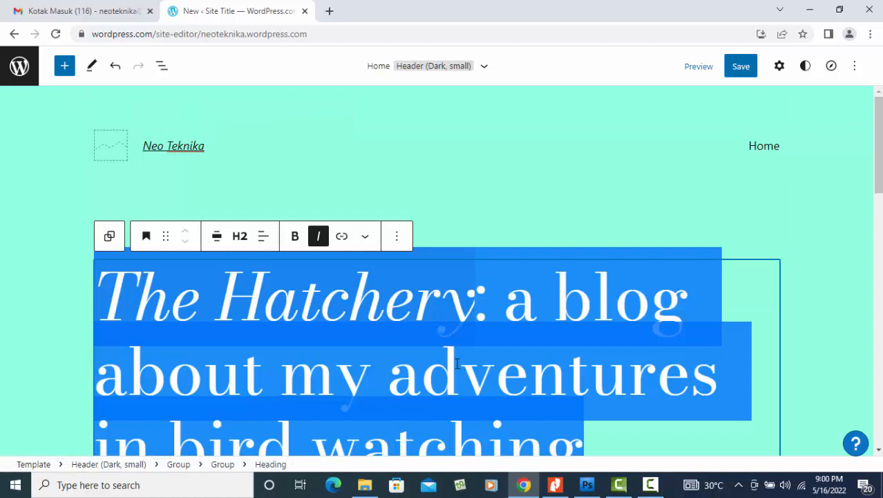
type("We")
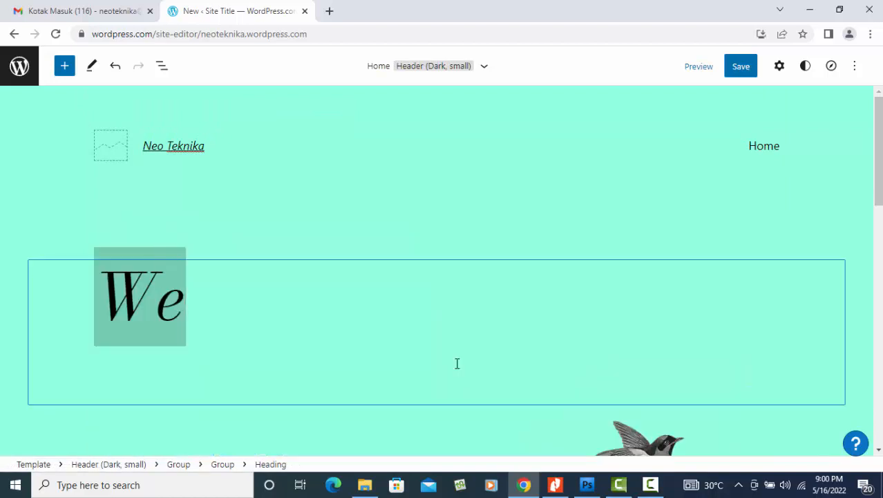
type("bsite")
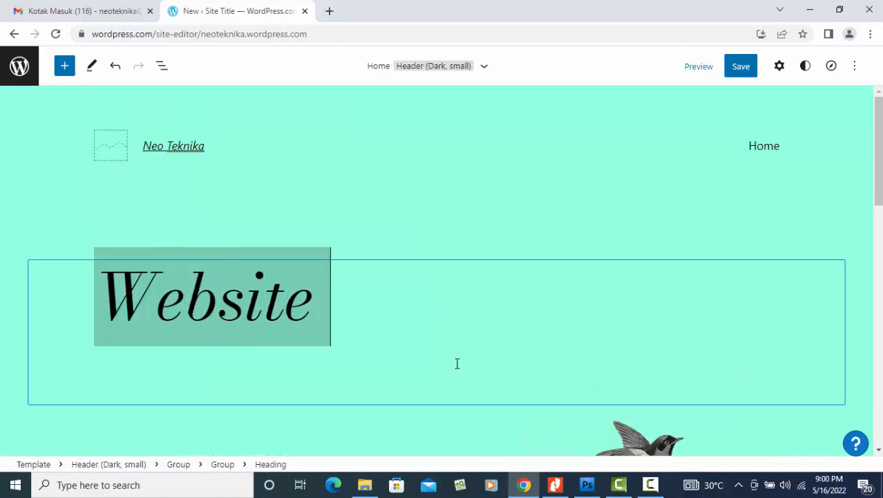
type(" Pembela")
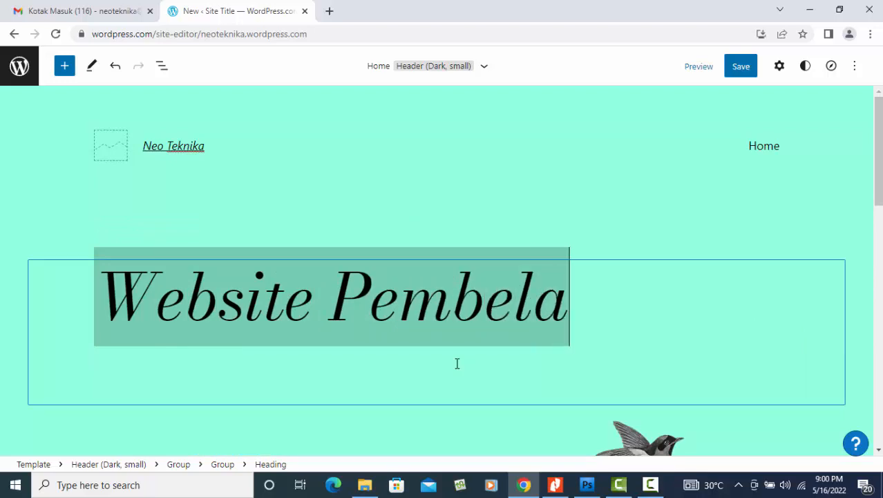
type("jaran")
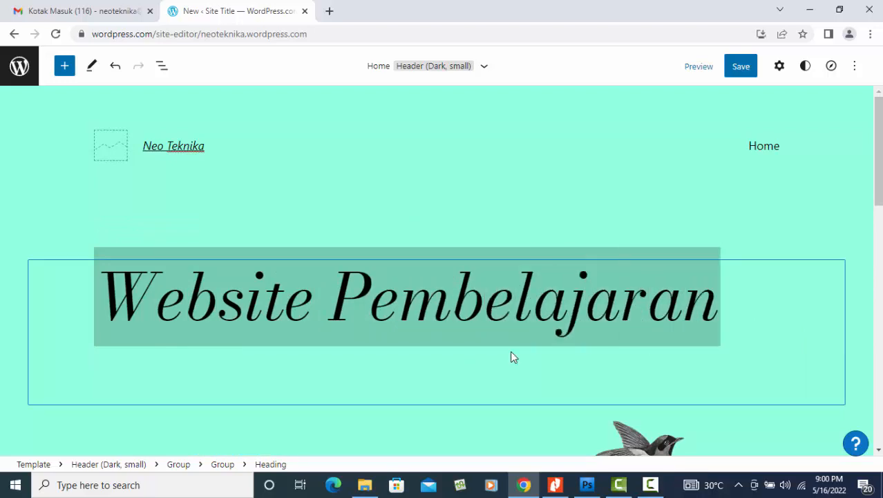
scroll(745, 291, "down", 4)
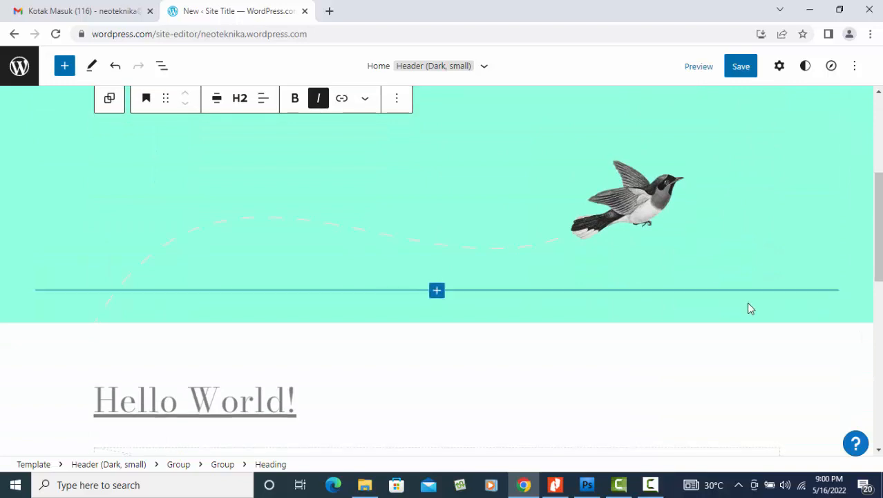
scroll(752, 310, "down", 3)
left_click_drag(879, 280, 877, 148)
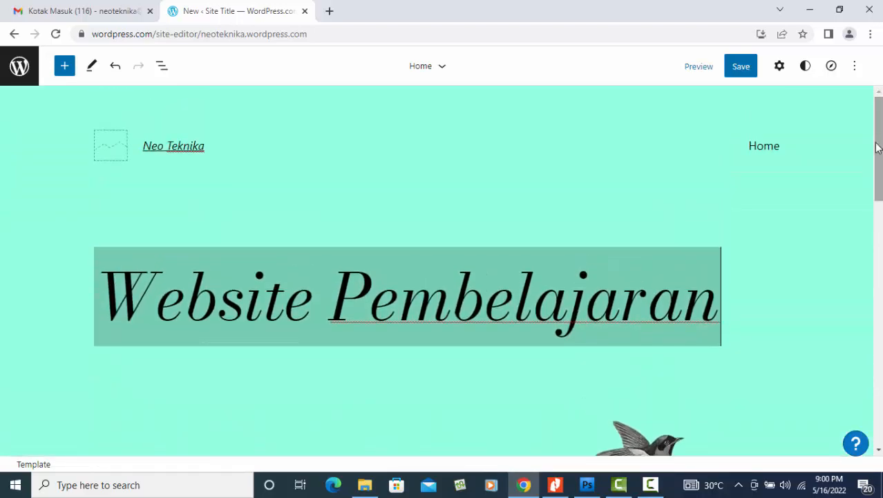